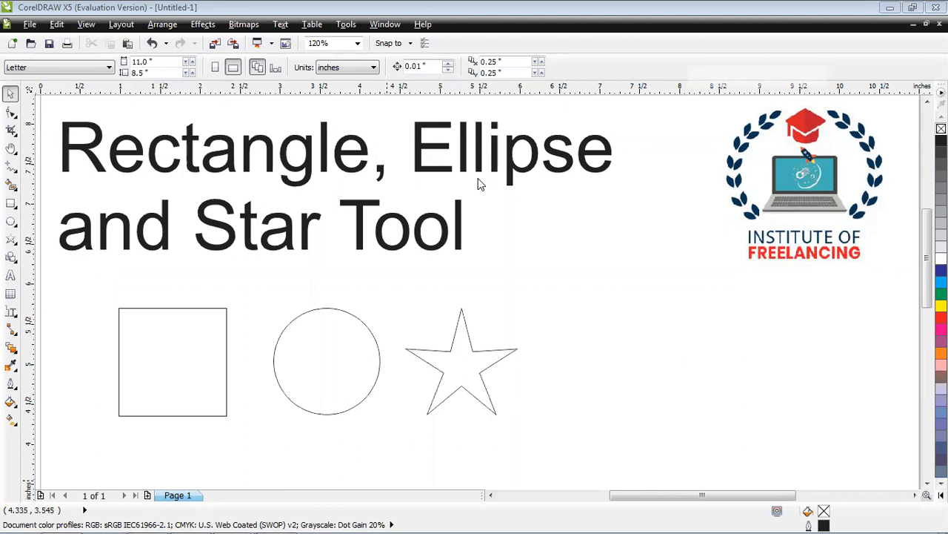
- Draw a square about 0.97 inches wide in the empty area beside the star with the Rectangle tool, and delete it
{"action": "left_click", "coordinate": [11, 206]}
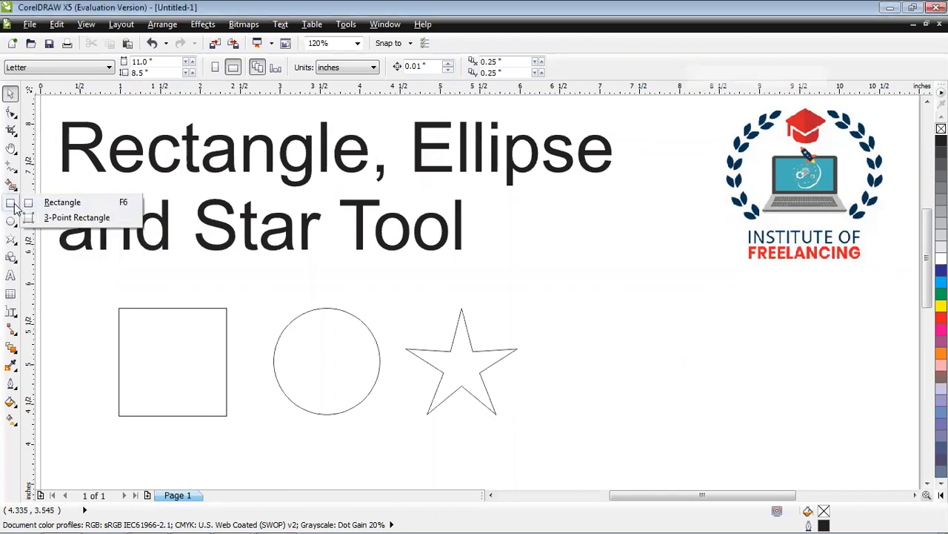
{"action": "left_click", "coordinate": [14, 208]}
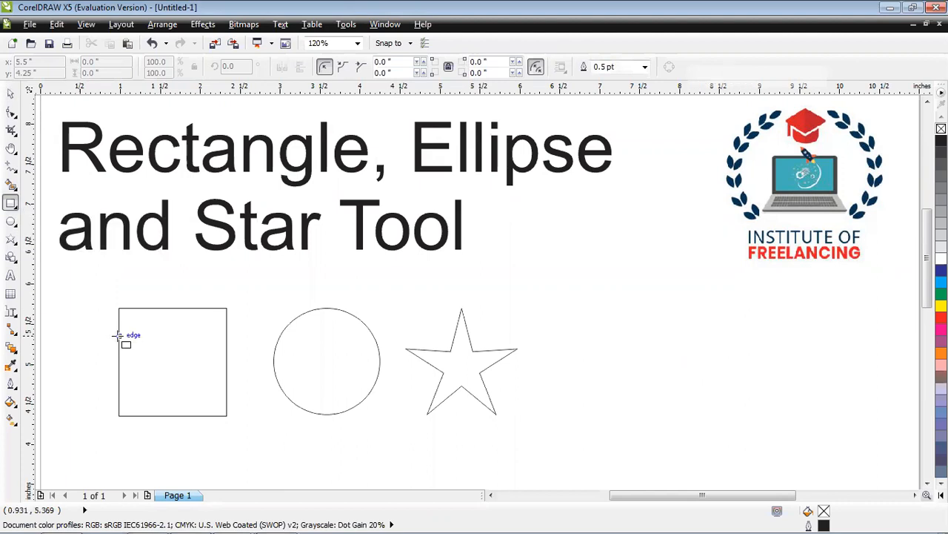
{"action": "left_click_drag", "start_coordinate": [603, 301], "coordinate": [574, 349]}
{"action": "key", "text": "ctrl"}
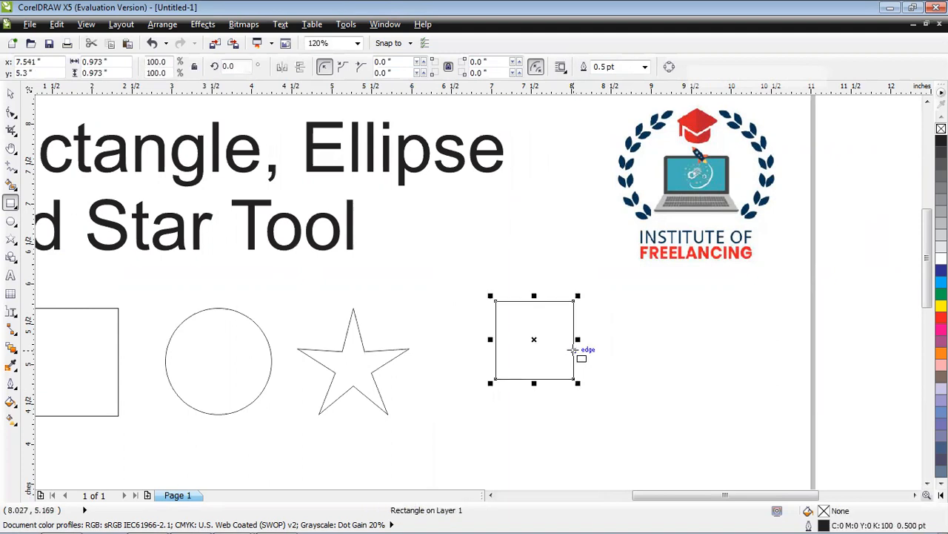
{"action": "key", "text": "Delete"}
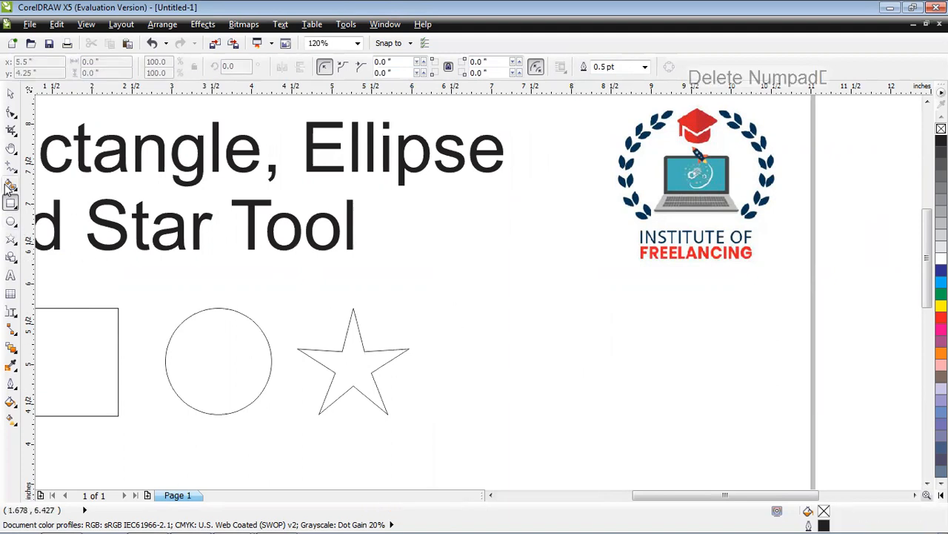
- Draw a rectangle beside the star with its width and height set to 1 inch, and delete it
{"action": "left_click_drag", "start_coordinate": [487, 315], "coordinate": [583, 406]}
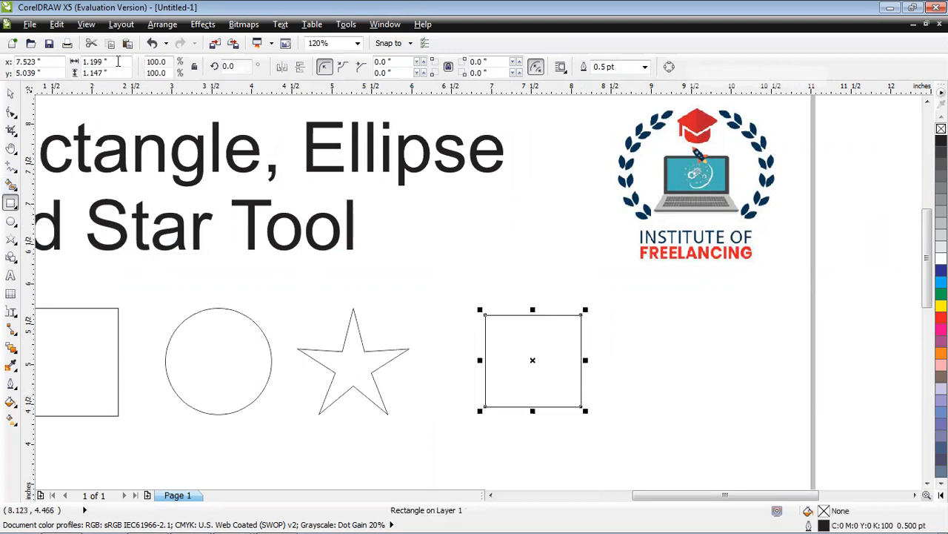
{"action": "left_click", "coordinate": [94, 62]}
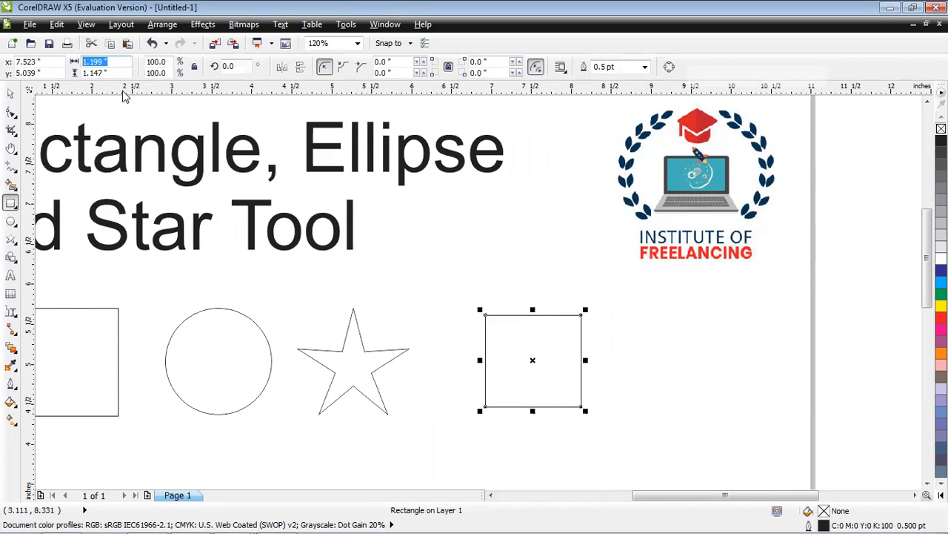
{"action": "type", "text": "1"}
{"action": "left_click", "coordinate": [107, 73]}
{"action": "type", "text": "1"}
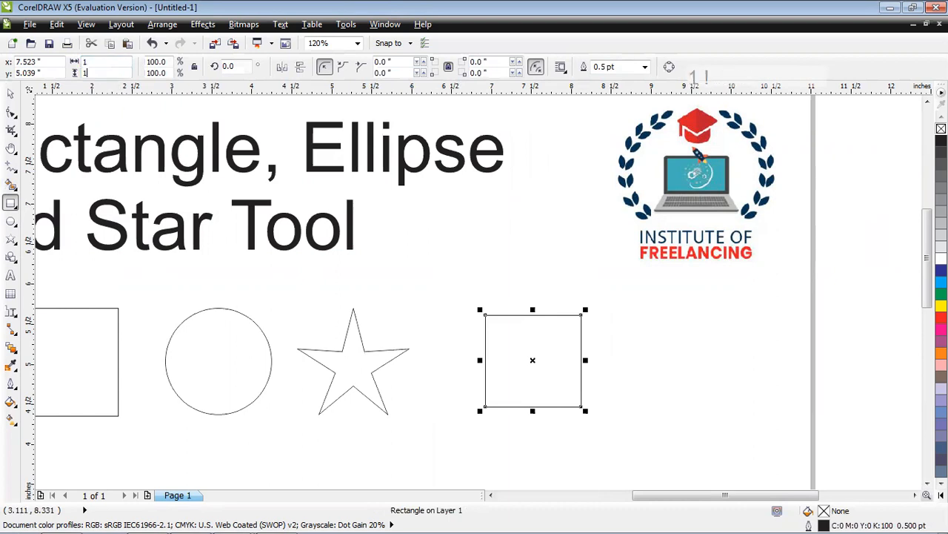
{"action": "key", "text": "Return"}
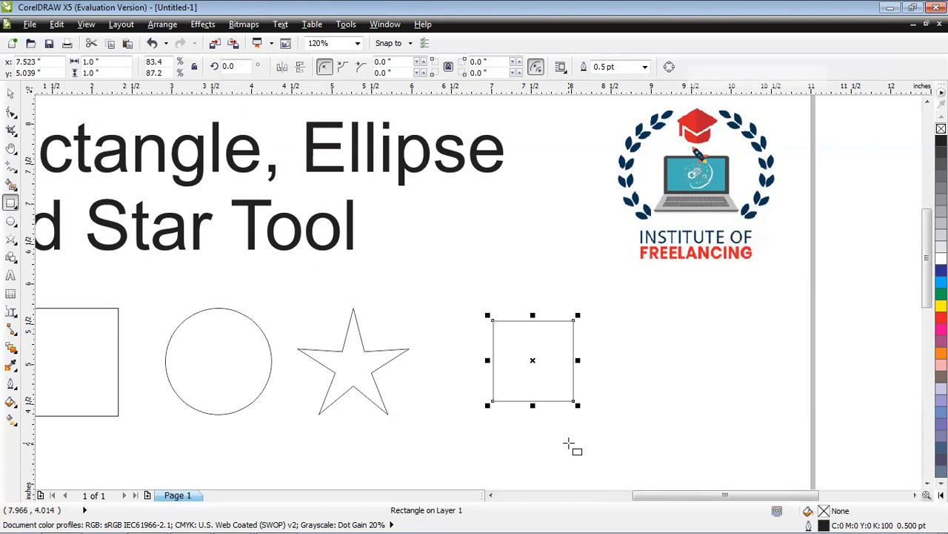
{"action": "key", "text": "Delete"}
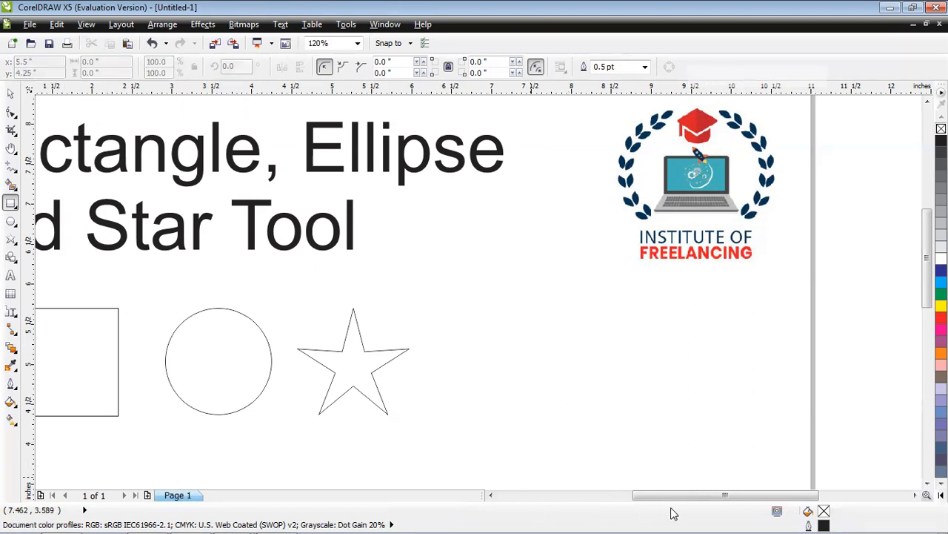
- Draw a rectangle angled at about 41 degrees beside the star with the 3-Point Rectangle tool, and delete it
{"action": "left_click_drag", "start_coordinate": [672, 500], "coordinate": [649, 501]}
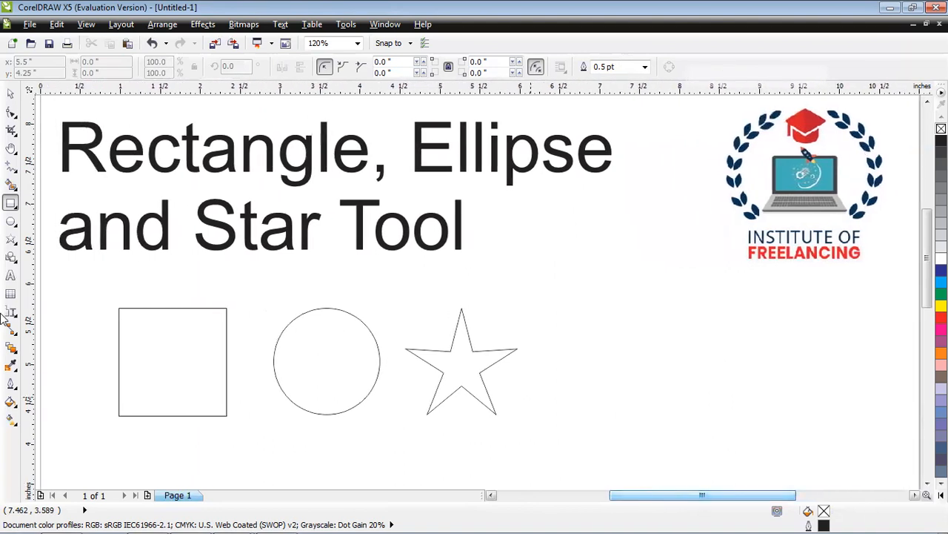
{"action": "left_click", "coordinate": [10, 204]}
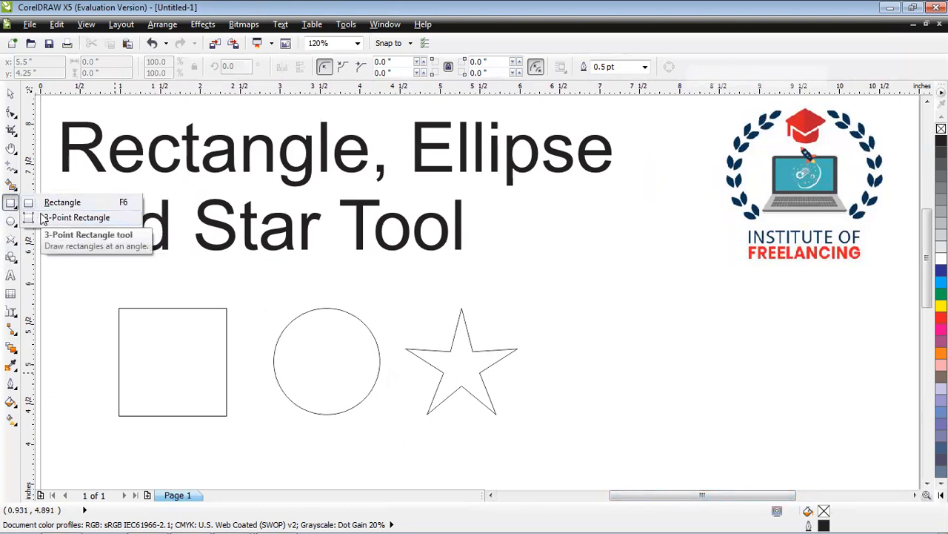
{"action": "left_click", "coordinate": [74, 217]}
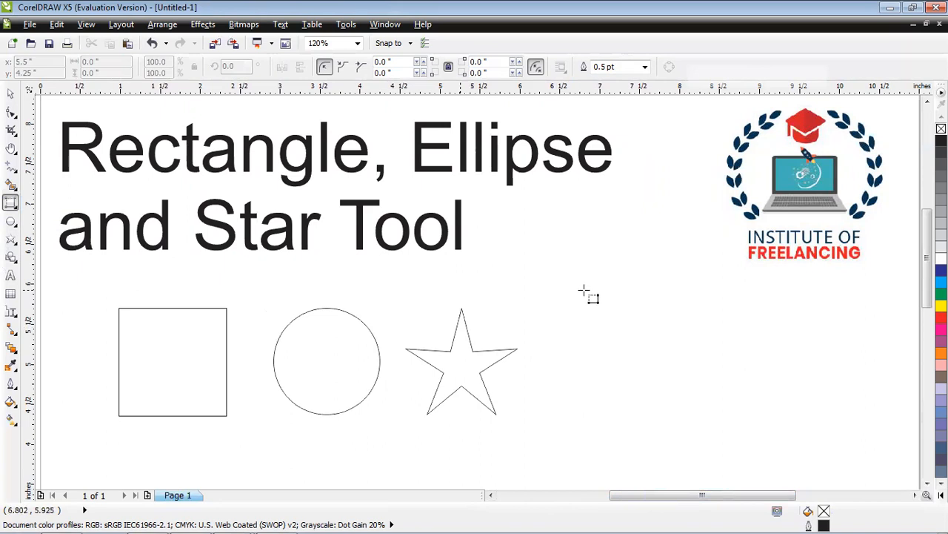
{"action": "left_click_drag", "start_coordinate": [584, 290], "coordinate": [645, 235]}
{"action": "left_click_drag", "start_coordinate": [644, 236], "coordinate": [645, 236]}
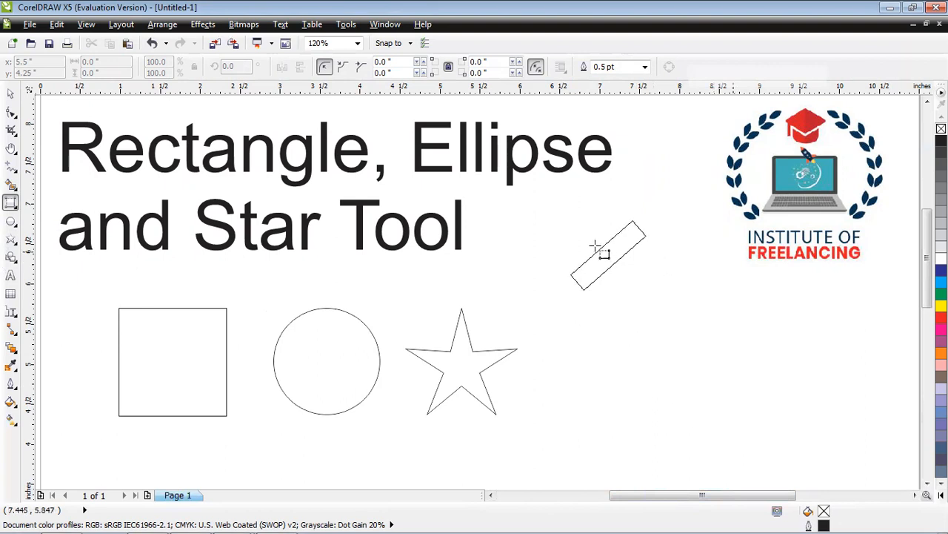
{"action": "left_click", "coordinate": [766, 417]}
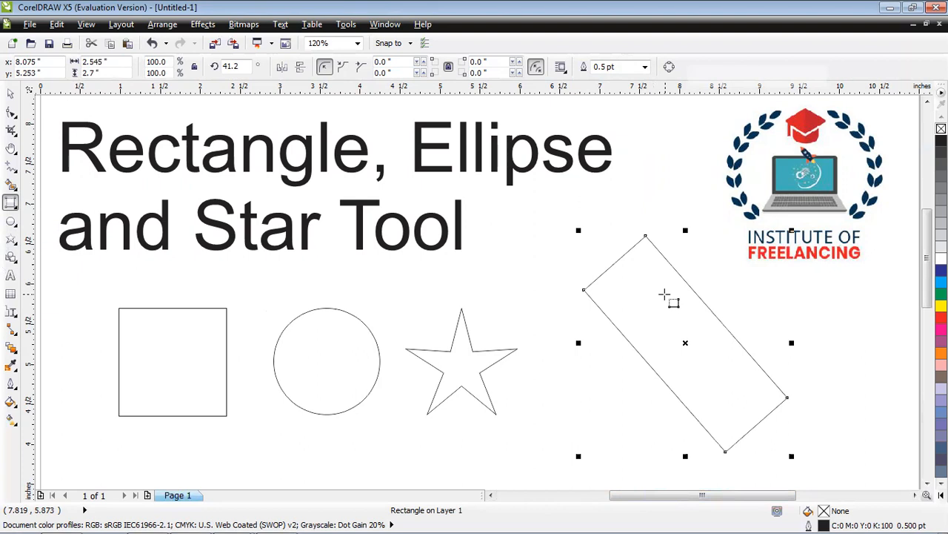
{"action": "key", "text": "Delete"}
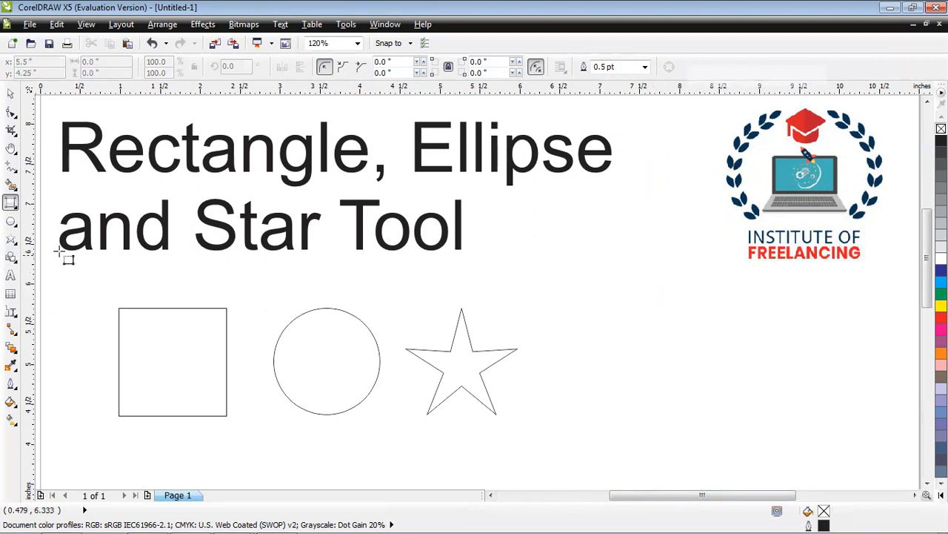
- Draw a circle about 1.08 inches across beside the star with the Ellipse tool and set its width and height to 1 inch
{"action": "left_click", "coordinate": [11, 224]}
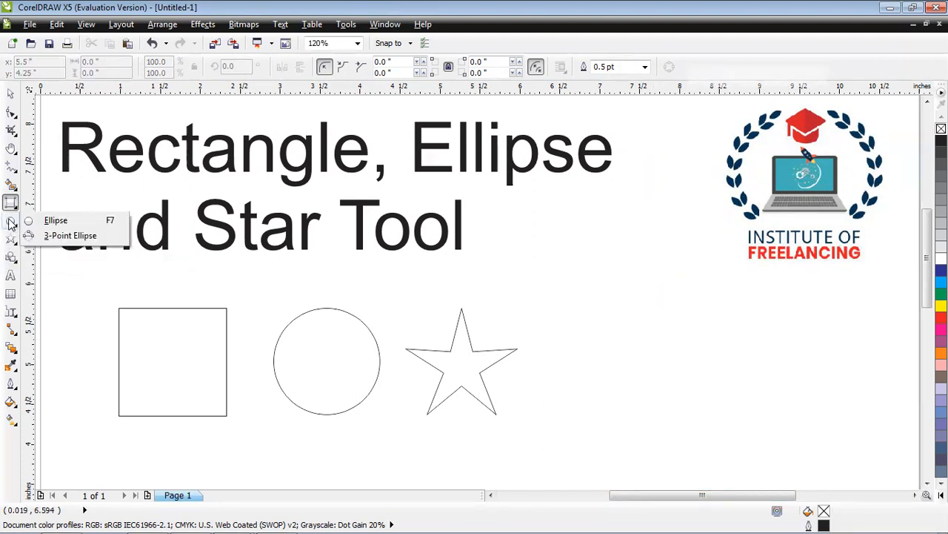
{"action": "left_click", "coordinate": [54, 221]}
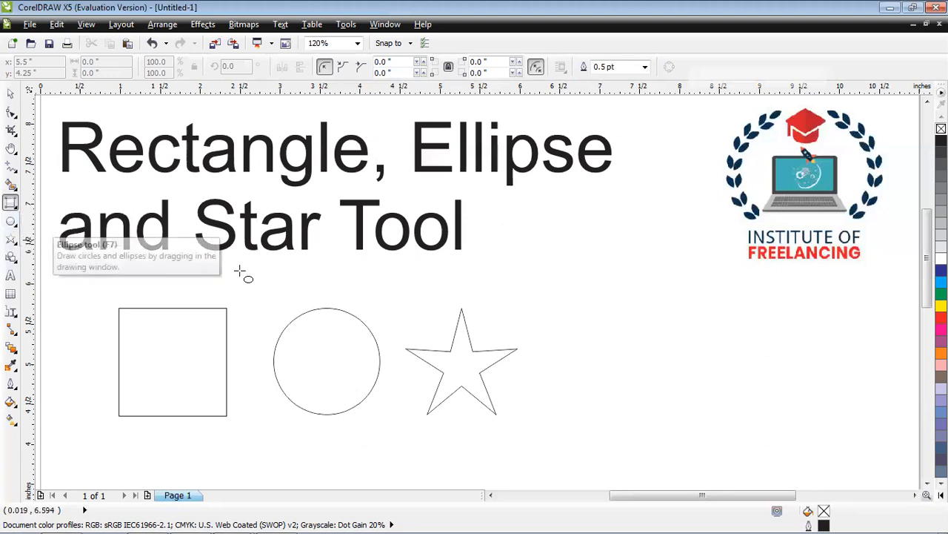
{"action": "left_click_drag", "start_coordinate": [596, 299], "coordinate": [667, 372]}
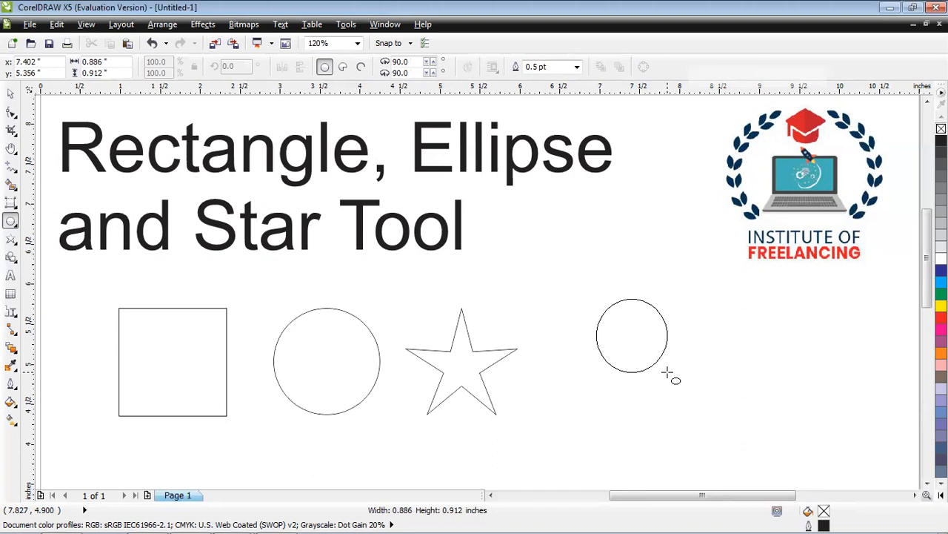
{"action": "left_click_drag", "start_coordinate": [667, 362], "coordinate": [682, 373]}
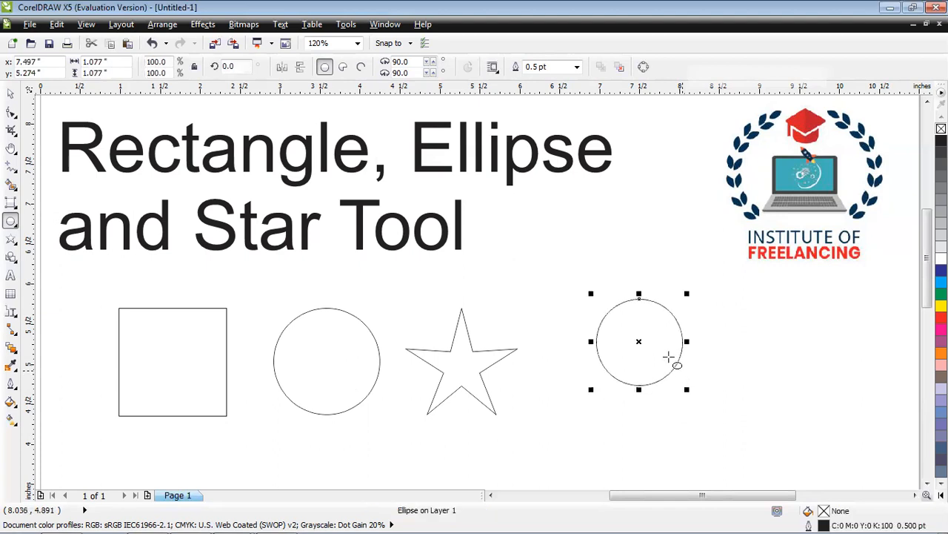
{"action": "left_click", "coordinate": [115, 62]}
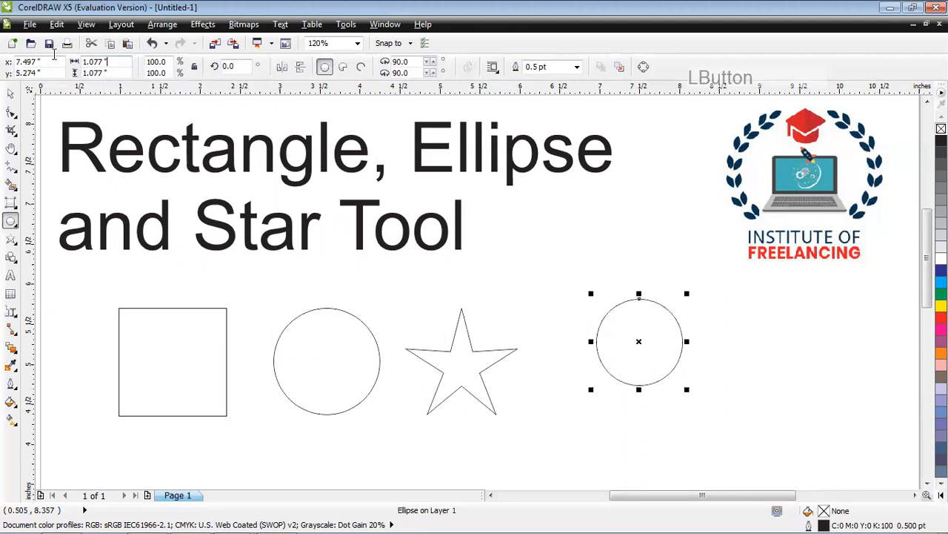
{"action": "type", "text": "1"}
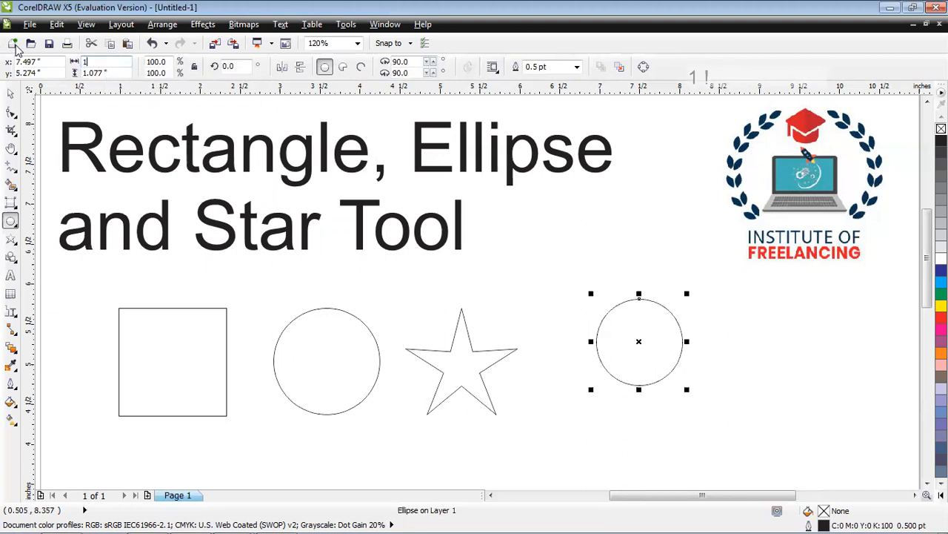
{"action": "left_click", "coordinate": [119, 72]}
{"action": "type", "text": "1"}
{"action": "key", "text": "Return"}
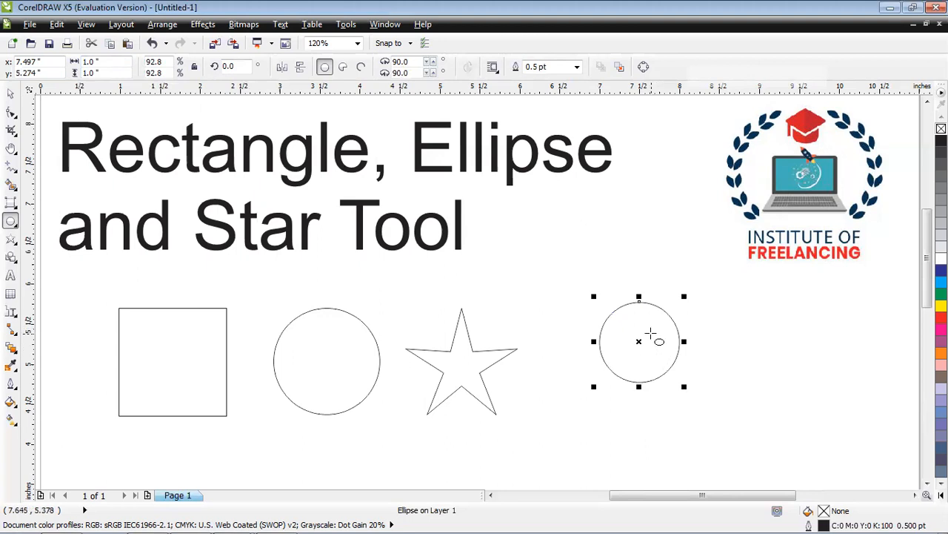
{"action": "left_click", "coordinate": [10, 95]}
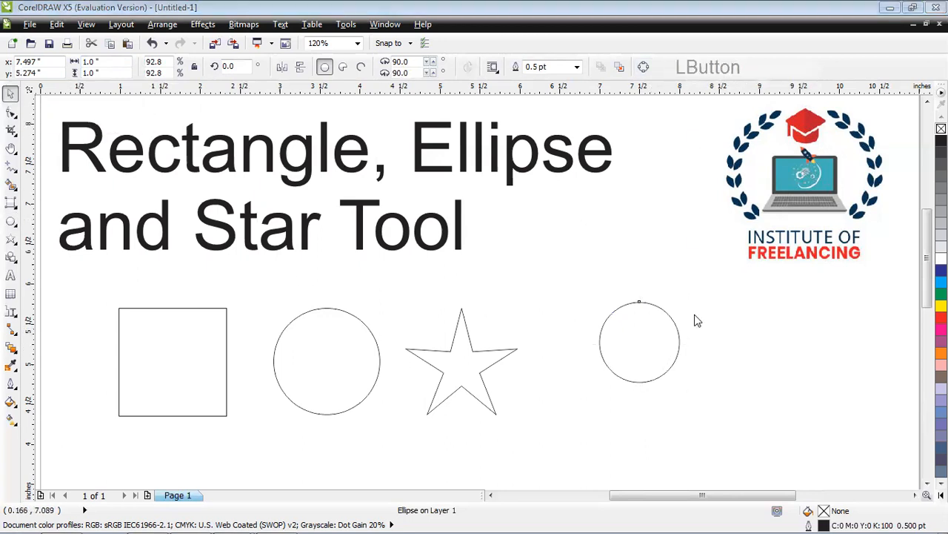
{"action": "left_click", "coordinate": [650, 345]}
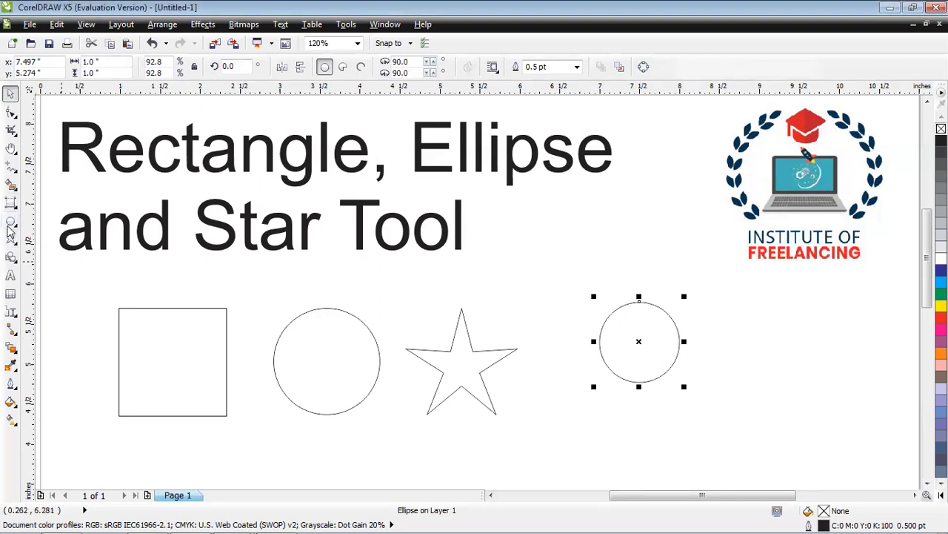
- Draw a tilted ellipse about 1.38 by 1.44 inches beside the 1-inch circle with the 3-Point Ellipse tool
{"action": "left_click", "coordinate": [10, 224]}
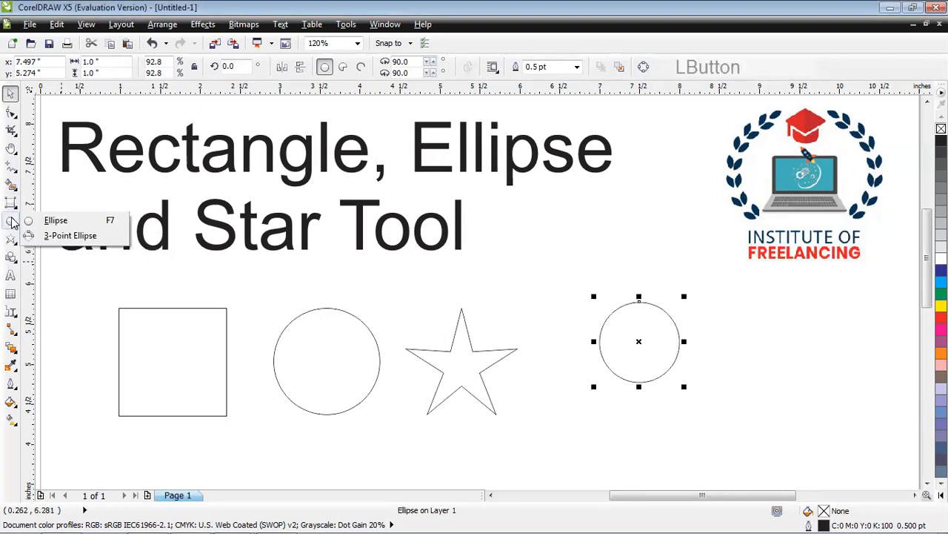
{"action": "left_click", "coordinate": [46, 235]}
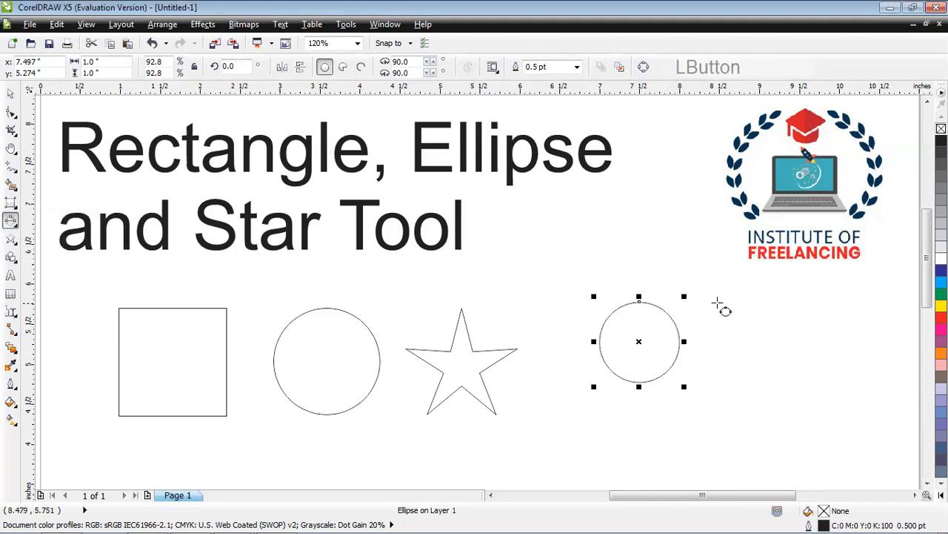
{"action": "left_click_drag", "start_coordinate": [718, 303], "coordinate": [795, 401]}
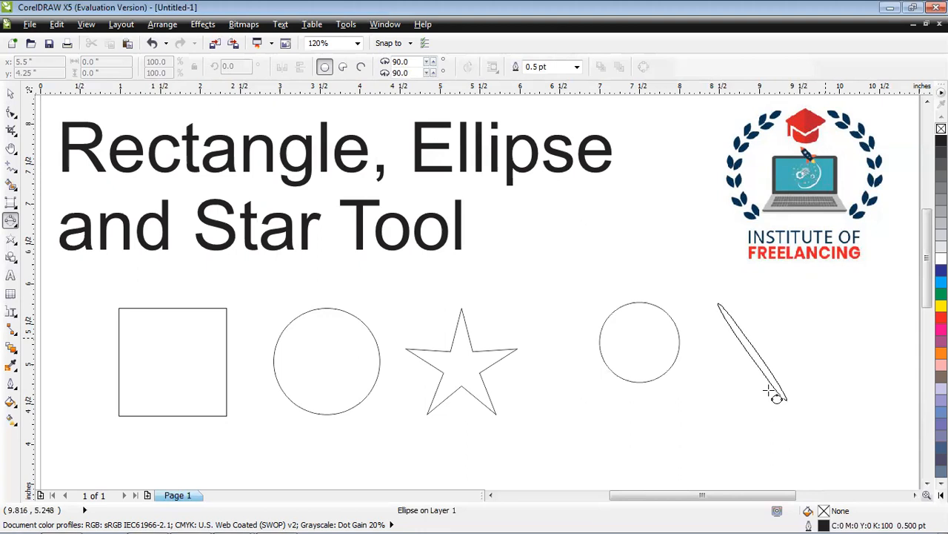
{"action": "left_click", "coordinate": [815, 351]}
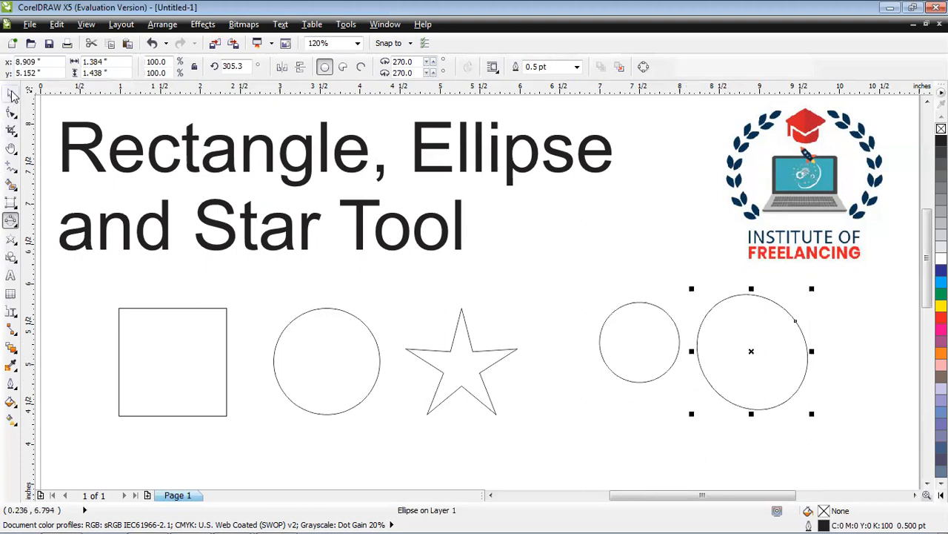
- Try rotating the tilted ellipse about its center, and delete it
{"action": "left_click", "coordinate": [751, 350]}
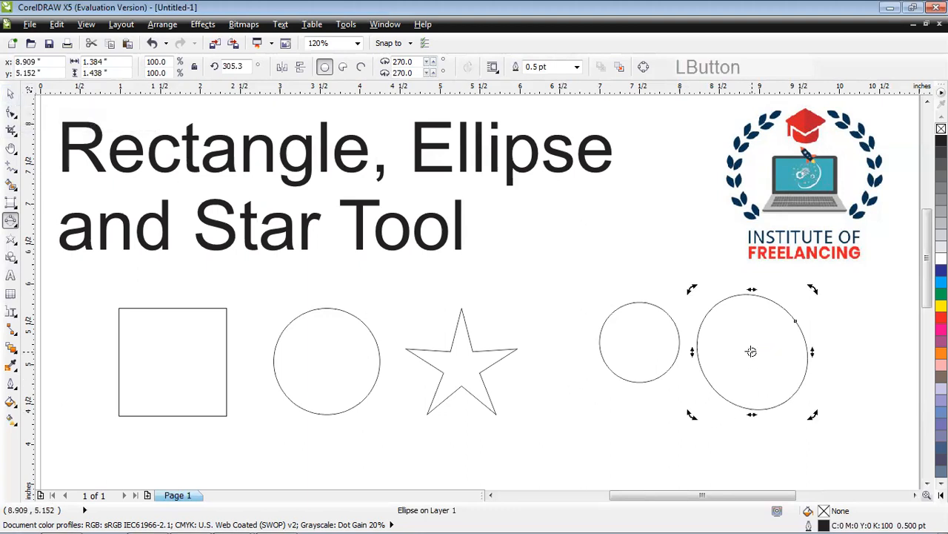
{"action": "left_click_drag", "start_coordinate": [691, 418], "coordinate": [823, 384]}
{"action": "key", "text": "Delete"}
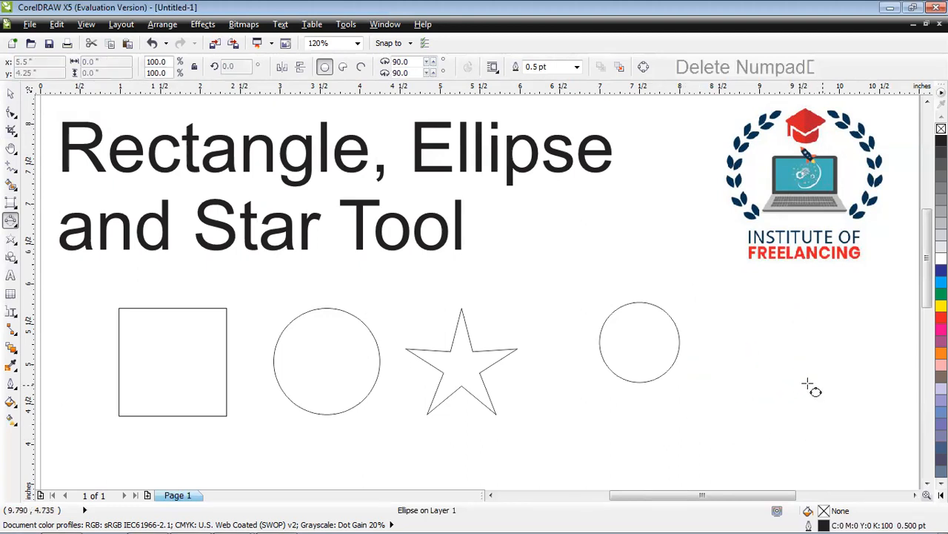
- Delete the 1-inch circle beside the star
{"action": "left_click", "coordinate": [10, 96]}
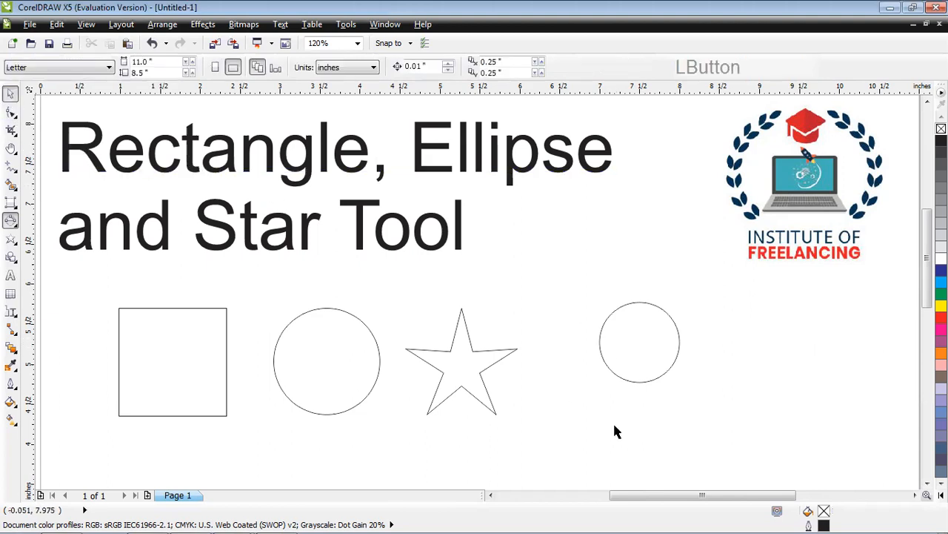
{"action": "left_click", "coordinate": [635, 361]}
{"action": "key", "text": "Delete"}
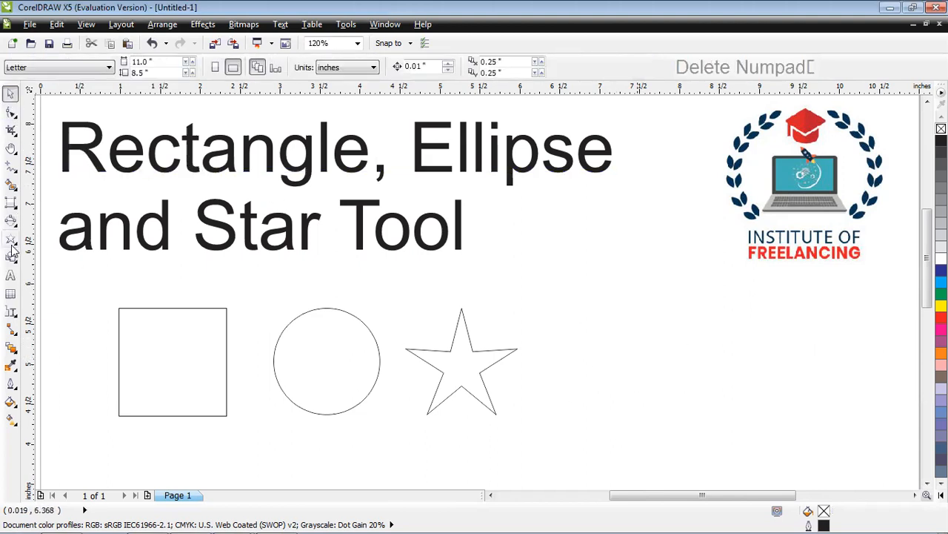
- Draw an 8-sided polygon about 1.62 by 1.58 inches beside the star with the Polygon tool, and delete it
{"action": "left_click", "coordinate": [13, 240]}
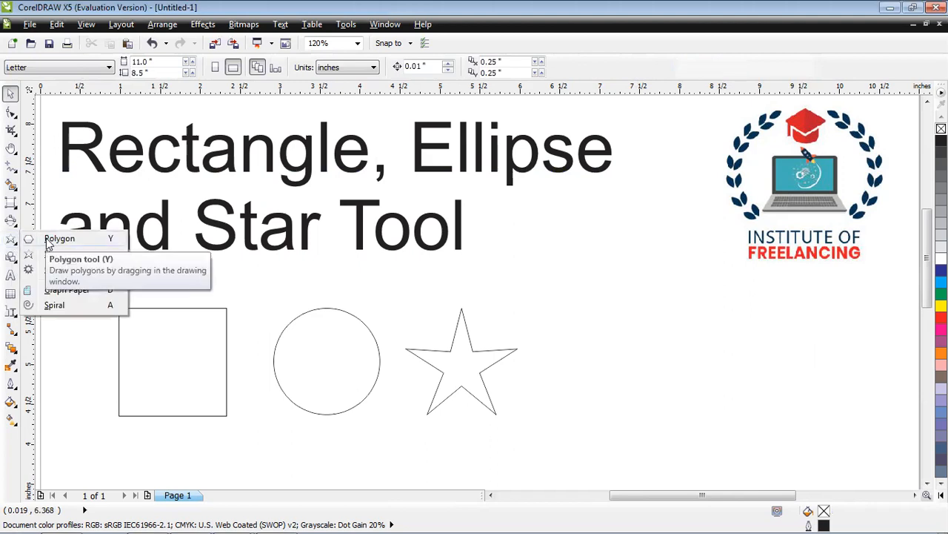
{"action": "left_click", "coordinate": [49, 240]}
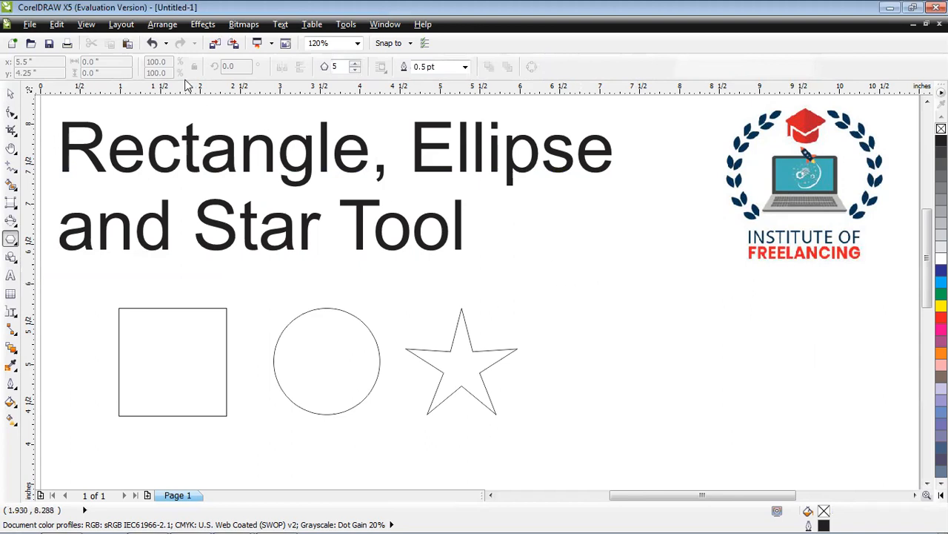
{"action": "left_click", "coordinate": [355, 65]}
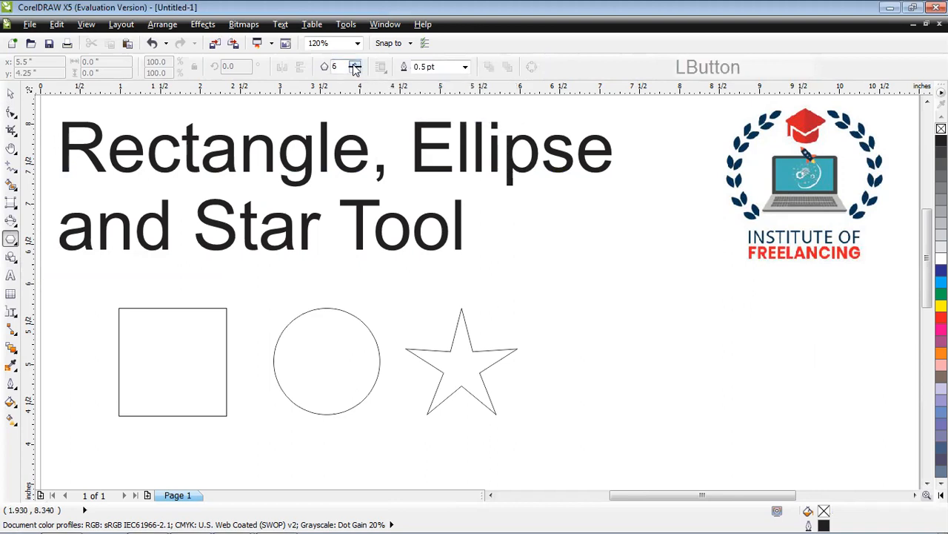
{"action": "left_click", "coordinate": [355, 64]}
{"action": "left_click_drag", "start_coordinate": [570, 307], "coordinate": [700, 435]}
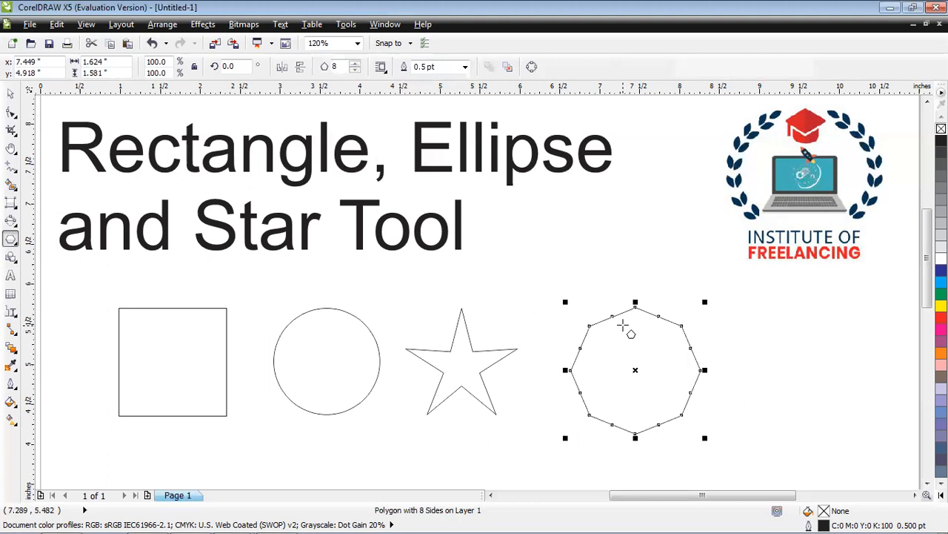
{"action": "key", "text": "Delete"}
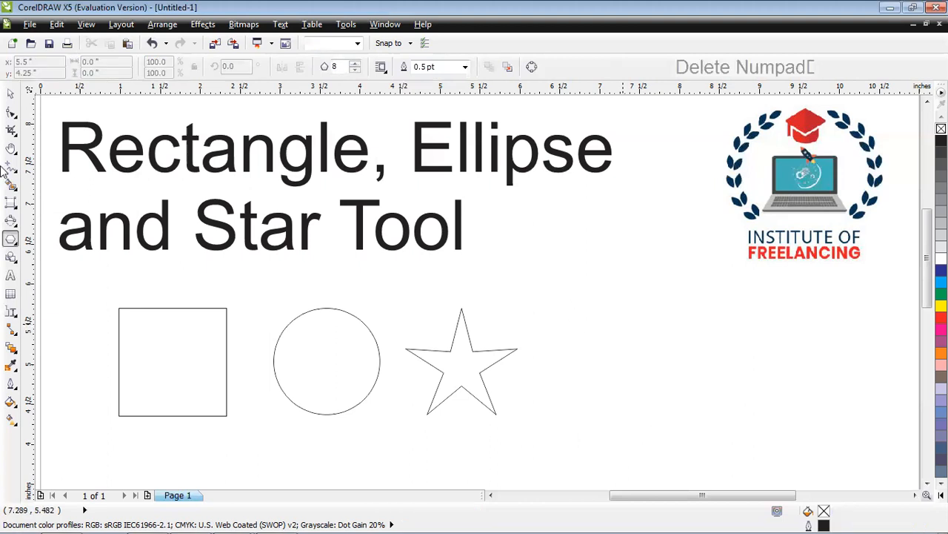
- Draw a 10-point star about 1.71 by 1.99 inches beside the existing star with the Star tool, and delete it
{"action": "left_click", "coordinate": [11, 242]}
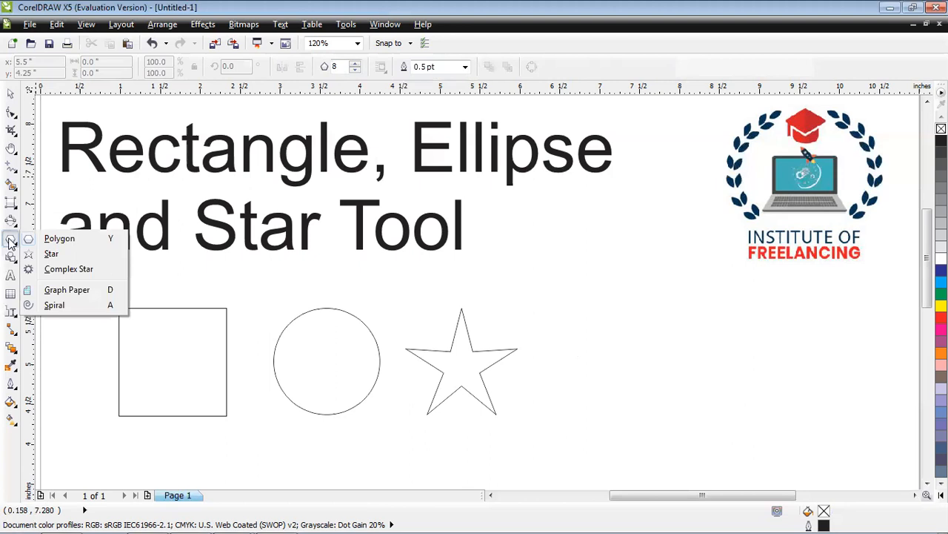
{"action": "left_click", "coordinate": [63, 260]}
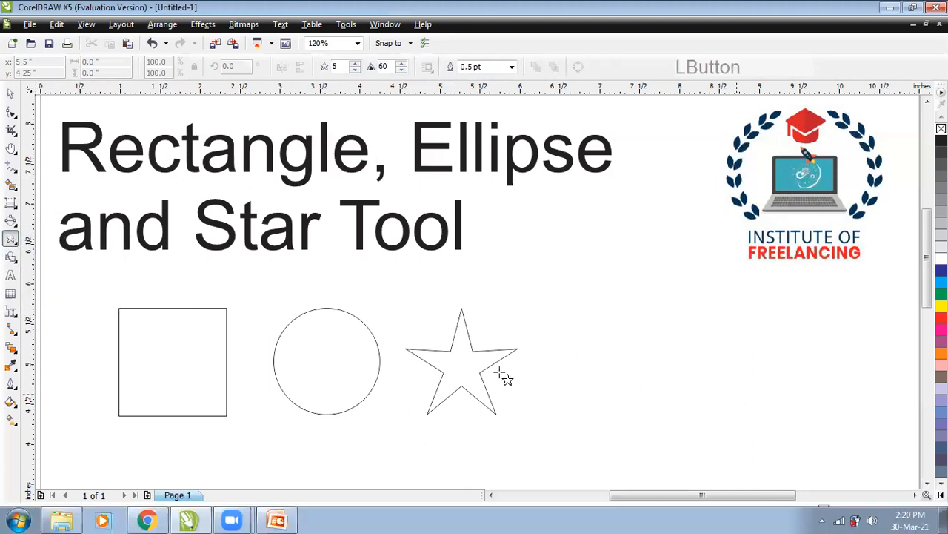
{"action": "left_click", "coordinate": [356, 64]}
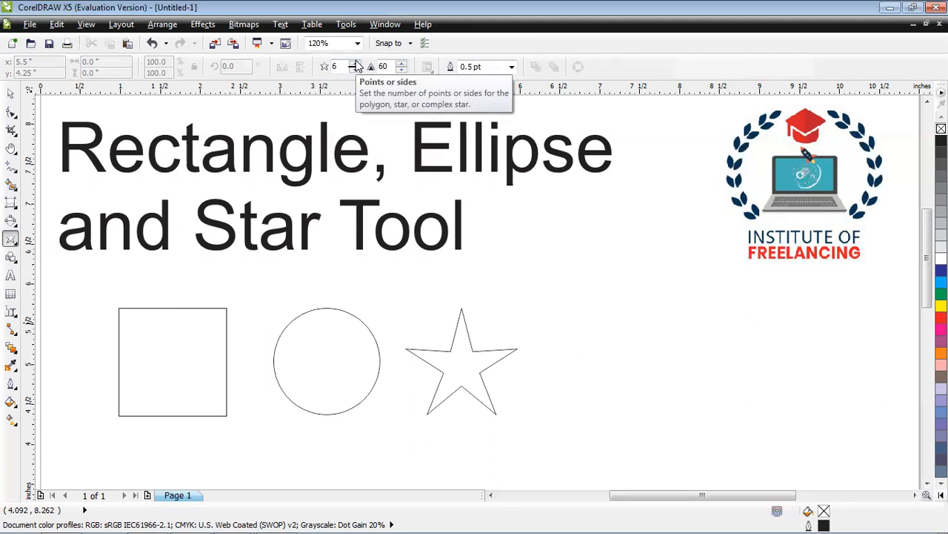
{"action": "double_click", "coordinate": [356, 64]}
{"action": "left_click", "coordinate": [356, 63]}
{"action": "left_click", "coordinate": [356, 64]}
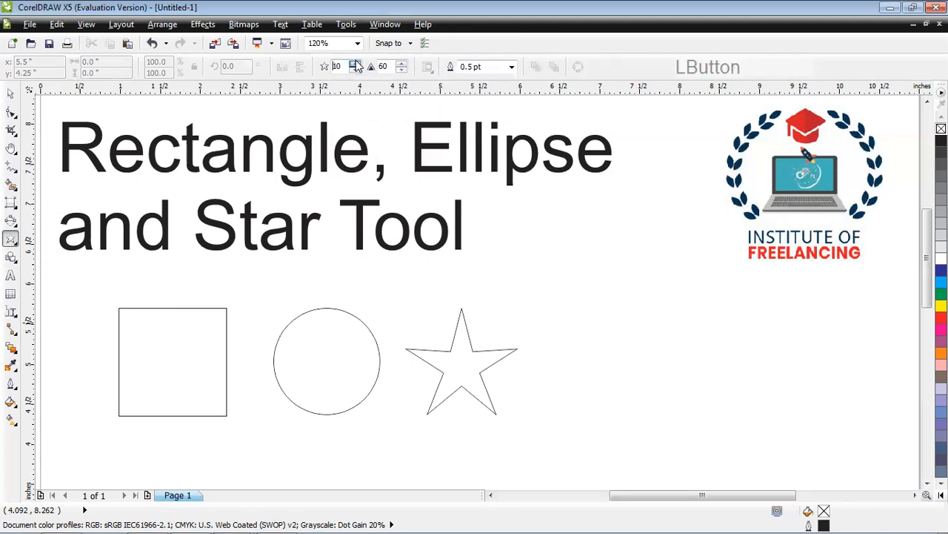
{"action": "left_click_drag", "start_coordinate": [577, 288], "coordinate": [720, 448]}
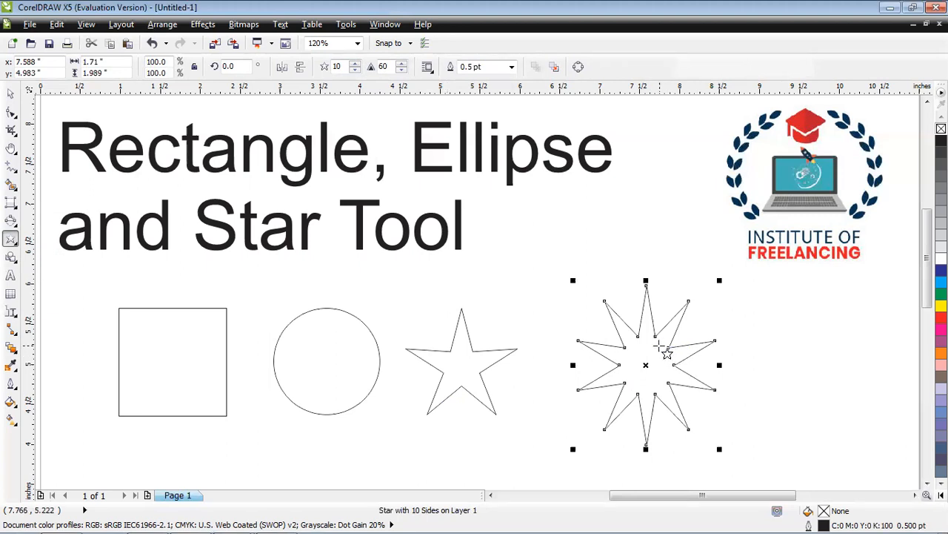
{"action": "key", "text": "Delete"}
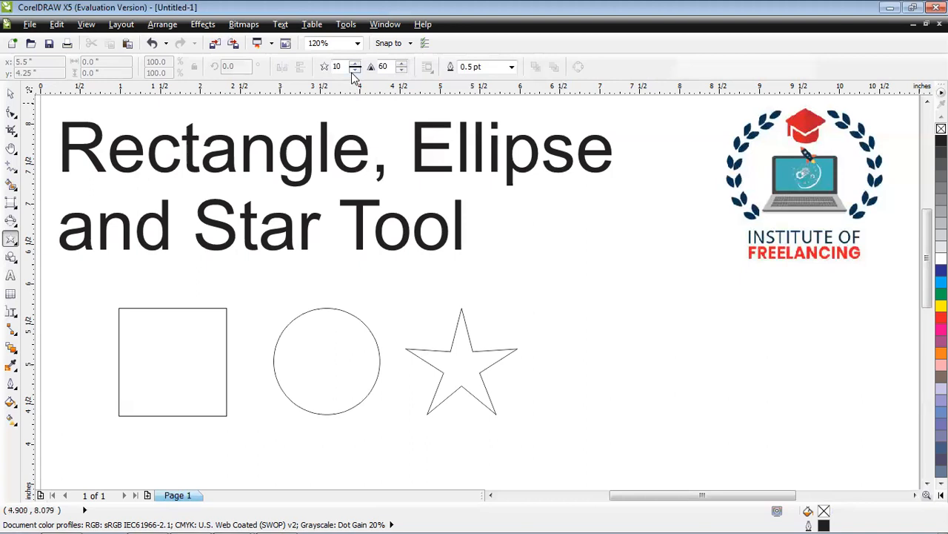
- Draw a 3-point star about 1.81 by 1.63 inches beside the five-point star, and delete it
{"action": "left_click", "coordinate": [354, 71]}
{"action": "left_click", "coordinate": [355, 70]}
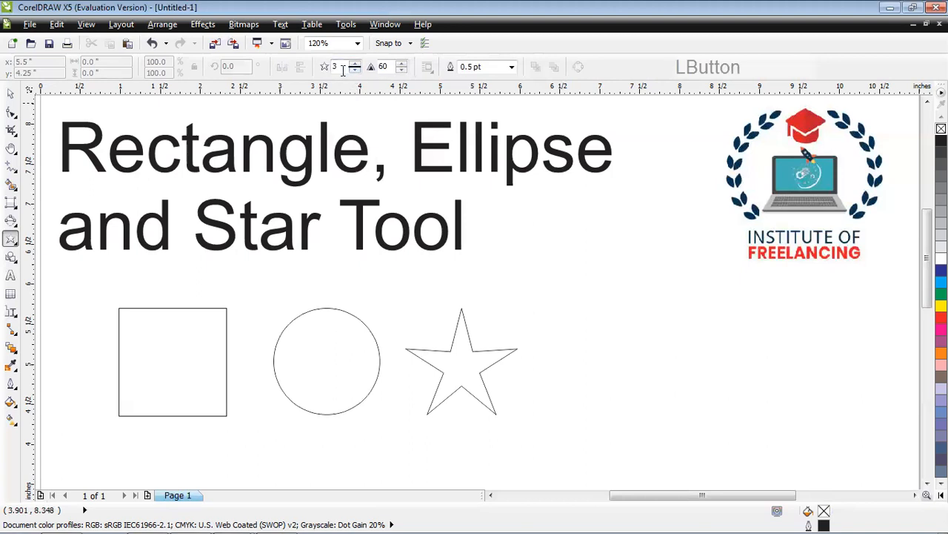
{"action": "mouse_move", "coordinate": [592, 294]}
{"action": "left_mouse_down"}
{"action": "mouse_move", "coordinate": [687, 424]}
{"action": "mouse_move", "coordinate": [756, 483]}
{"action": "mouse_move", "coordinate": [755, 413]}
{"action": "left_mouse_up"}
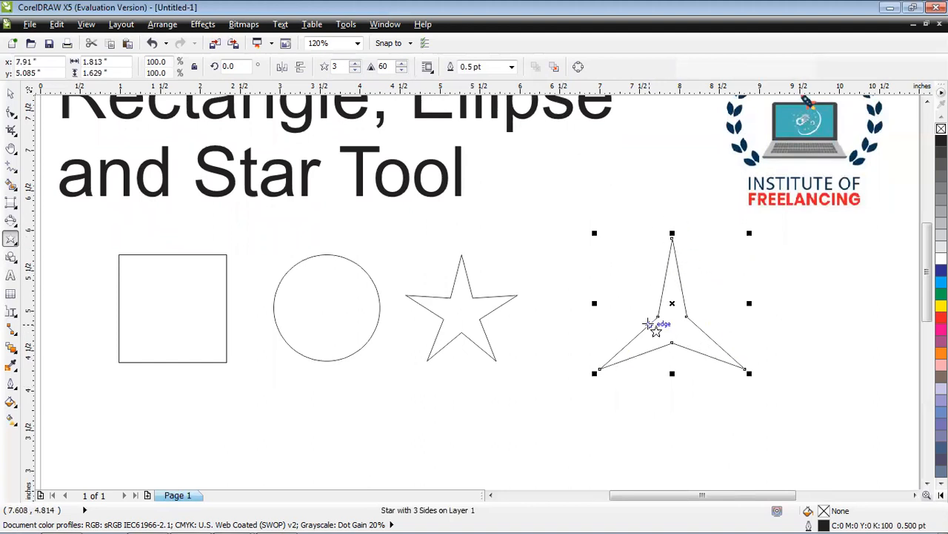
{"action": "key", "text": "Delete"}
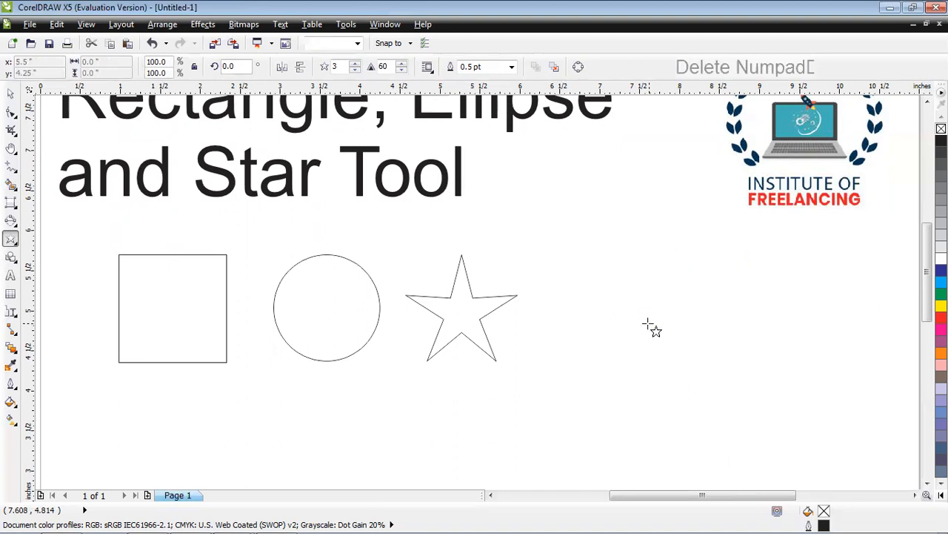
- Display the preset shapes offered by the Basic Shapes tool
{"action": "left_click", "coordinate": [10, 257]}
{"action": "left_click", "coordinate": [49, 259]}
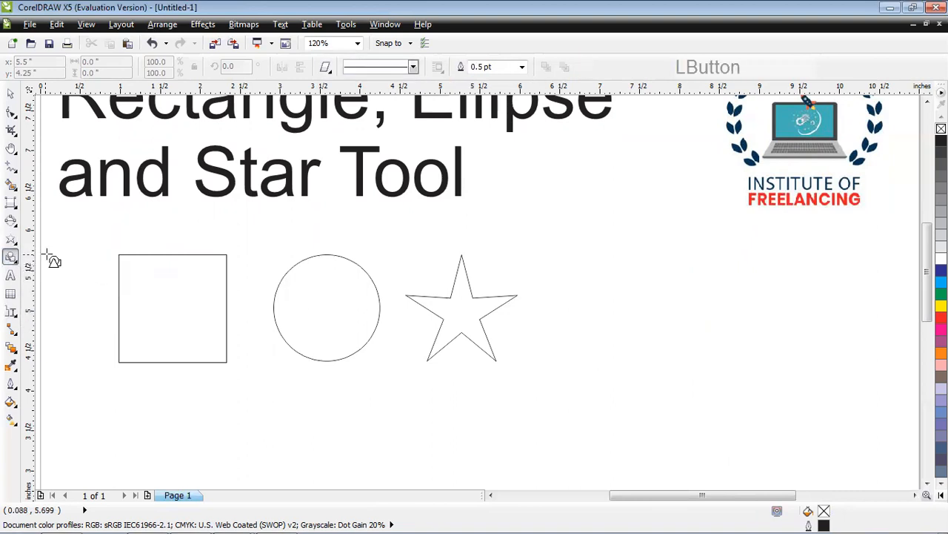
{"action": "left_click", "coordinate": [330, 72]}
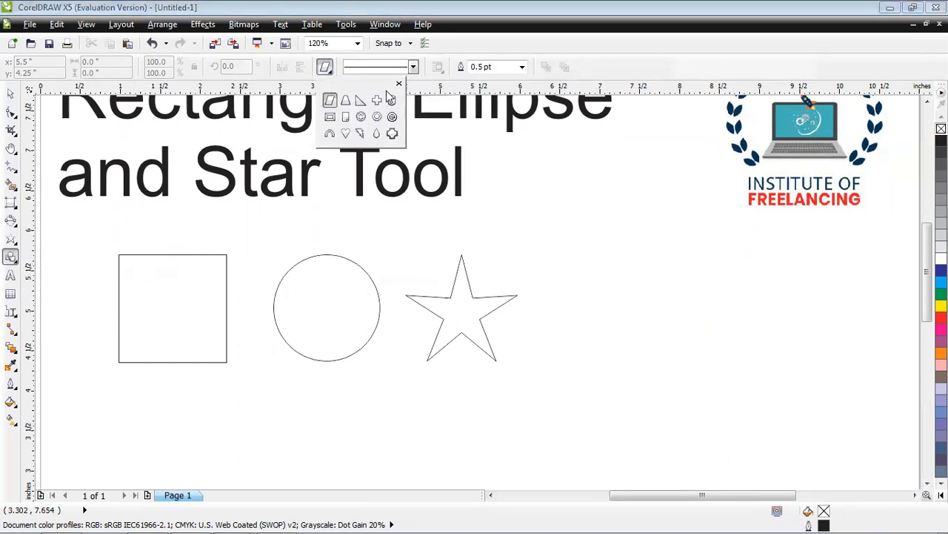
- Draw a striped right-pointing arrow about 1.96 by 1 inch beside the star with the Arrow Shapes tool
{"action": "left_click", "coordinate": [13, 261]}
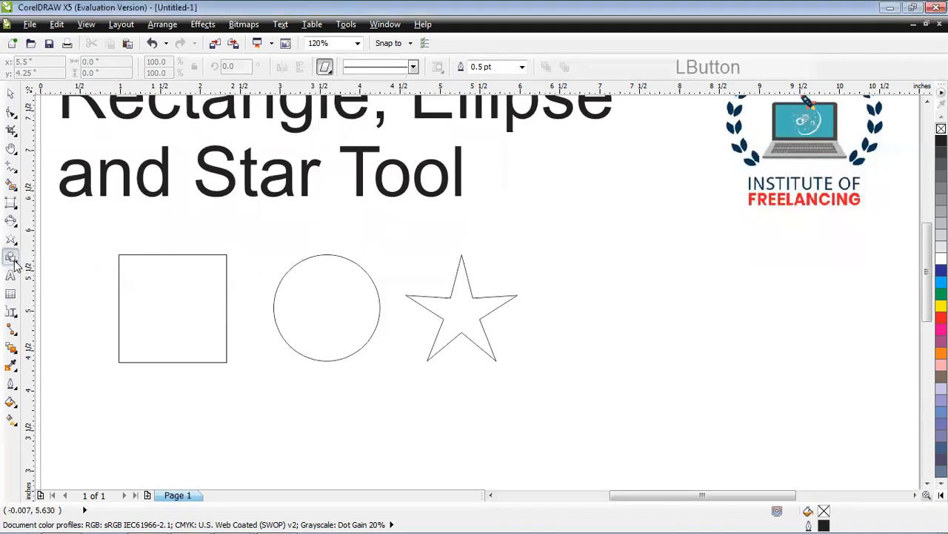
{"action": "left_click", "coordinate": [63, 270]}
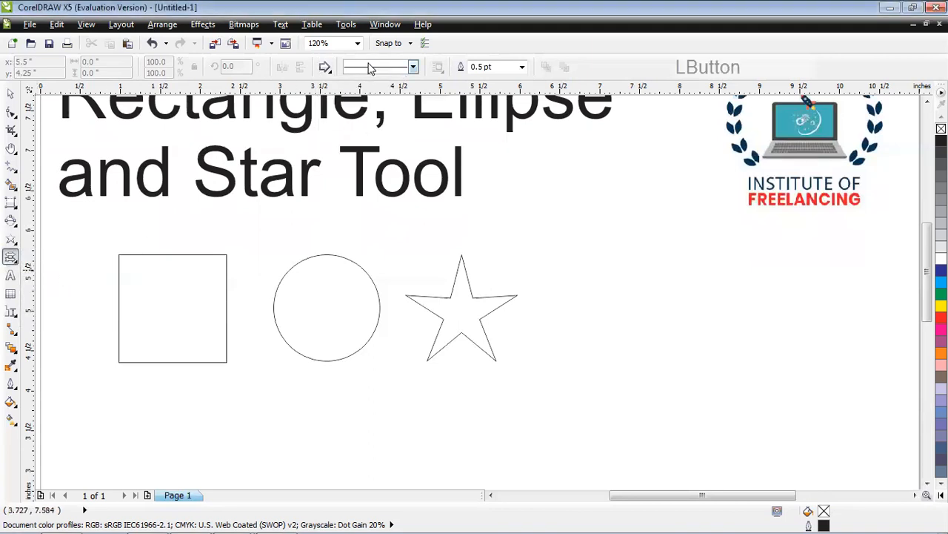
{"action": "left_click", "coordinate": [326, 68]}
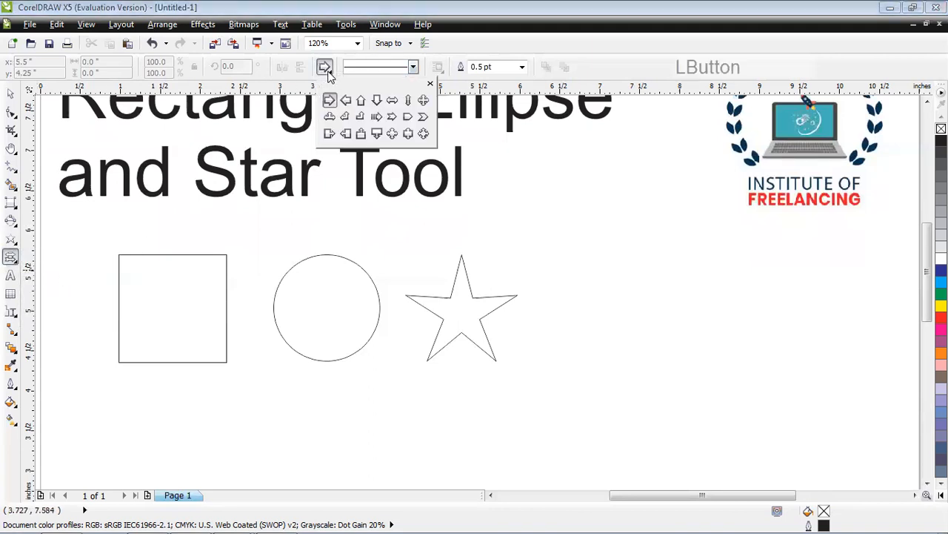
{"action": "left_click", "coordinate": [409, 118]}
{"action": "left_click_drag", "start_coordinate": [553, 295], "coordinate": [714, 380]}
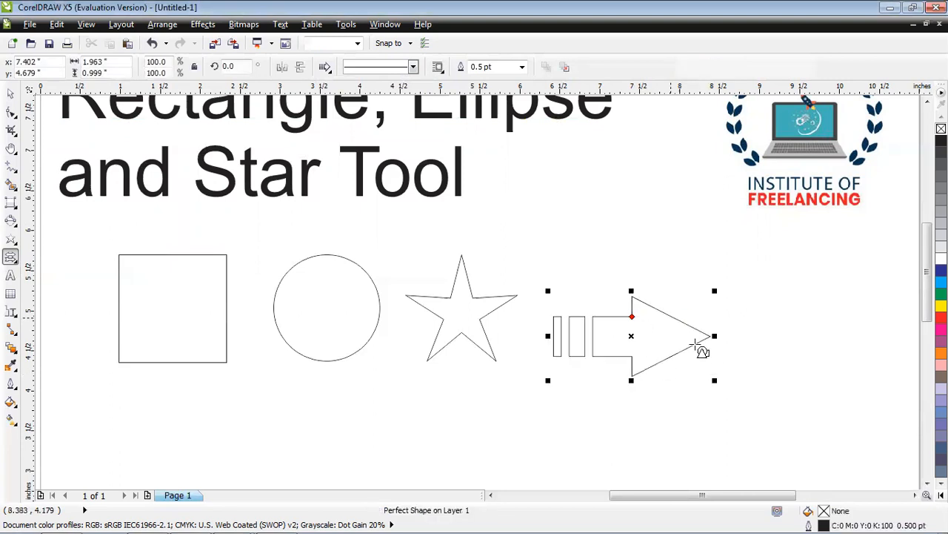
- Draw a folded ribbon banner about 3.91 by 0.65 inches below the circle and star with the Banner Shapes tool
{"action": "left_click", "coordinate": [9, 257]}
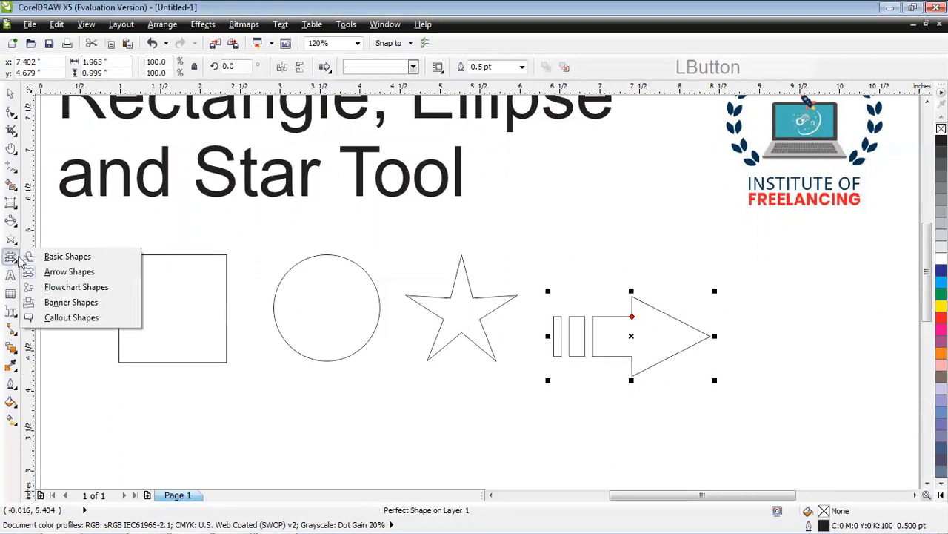
{"action": "left_click", "coordinate": [74, 299]}
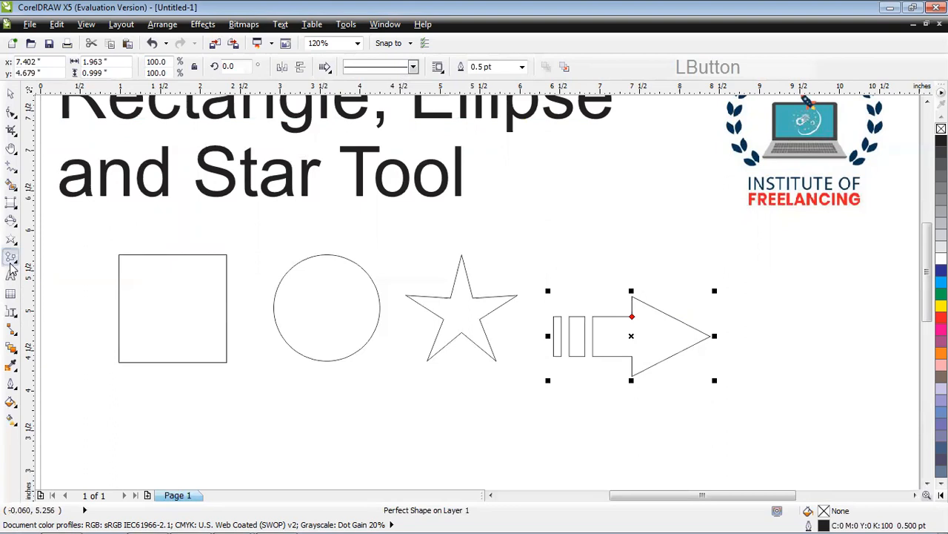
{"action": "left_click", "coordinate": [10, 257]}
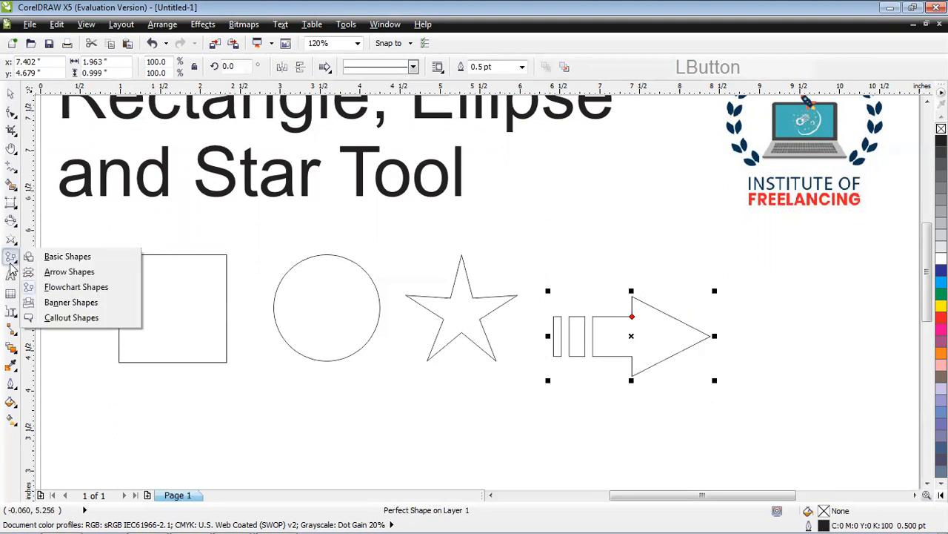
{"action": "left_click", "coordinate": [54, 306]}
{"action": "left_click", "coordinate": [327, 68]}
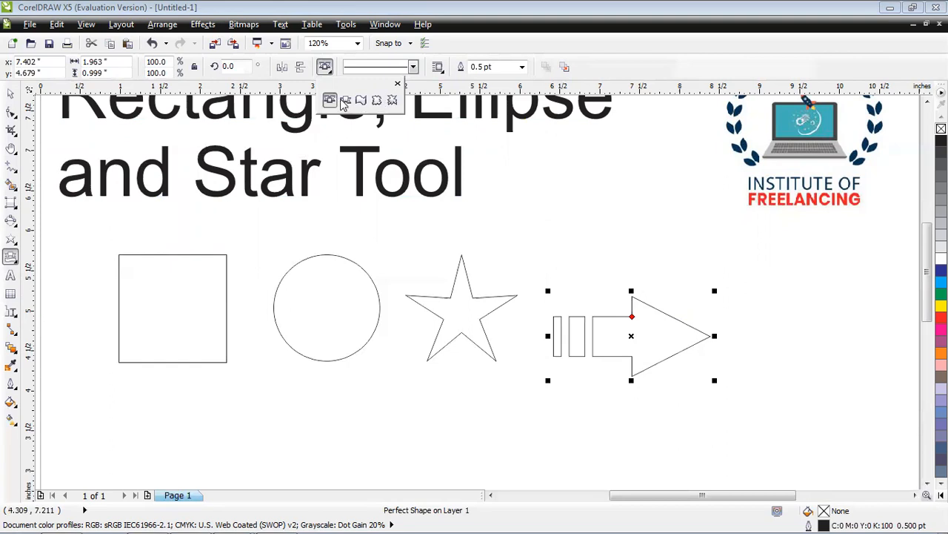
{"action": "left_click", "coordinate": [347, 101]}
{"action": "left_click_drag", "start_coordinate": [223, 406], "coordinate": [539, 459]}
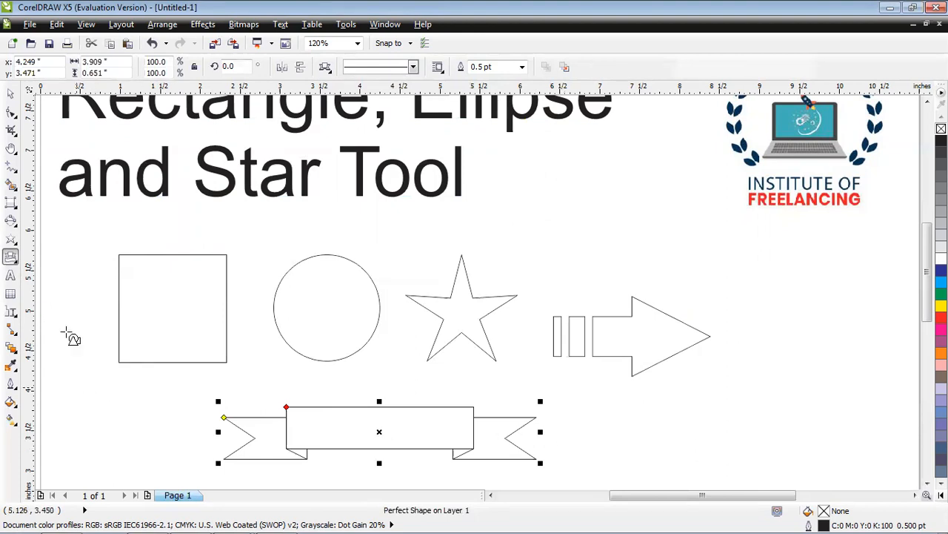
- Examine the preset shapes of the Callout Shapes tool, and return to the Pick tool
{"action": "left_click", "coordinate": [11, 257]}
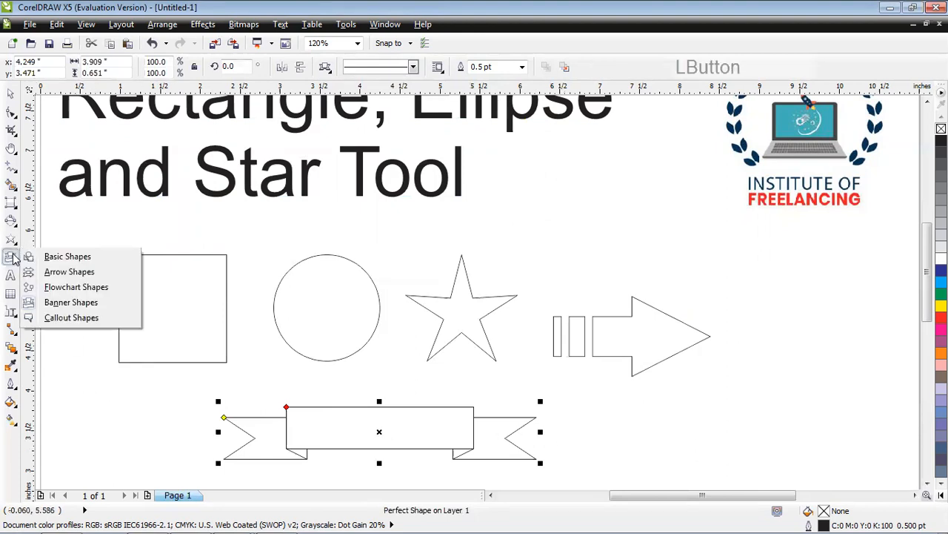
{"action": "left_click", "coordinate": [61, 319]}
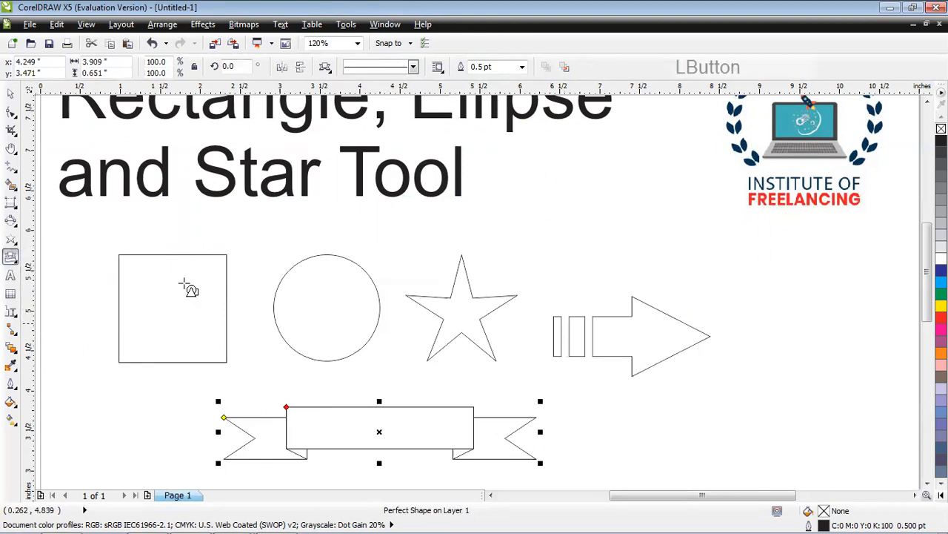
{"action": "left_click", "coordinate": [326, 67]}
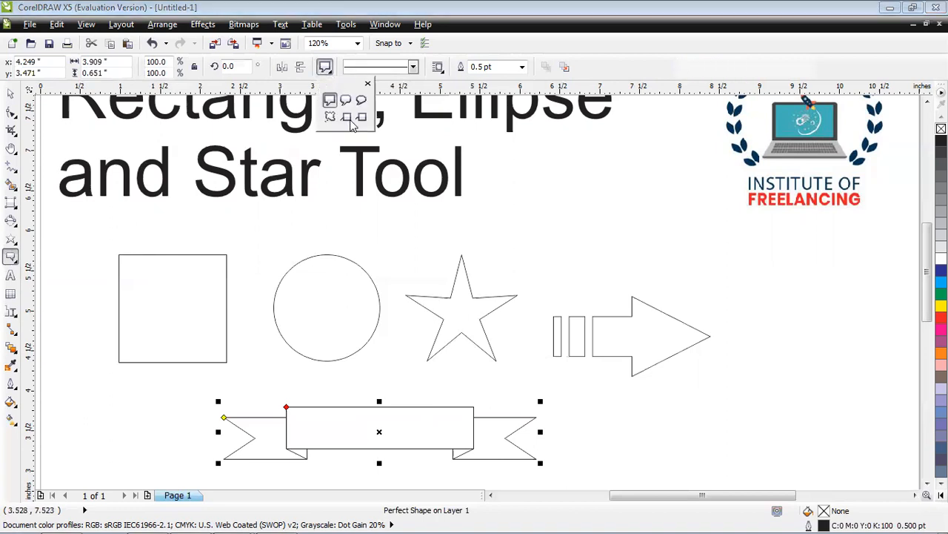
{"action": "left_click", "coordinate": [368, 85]}
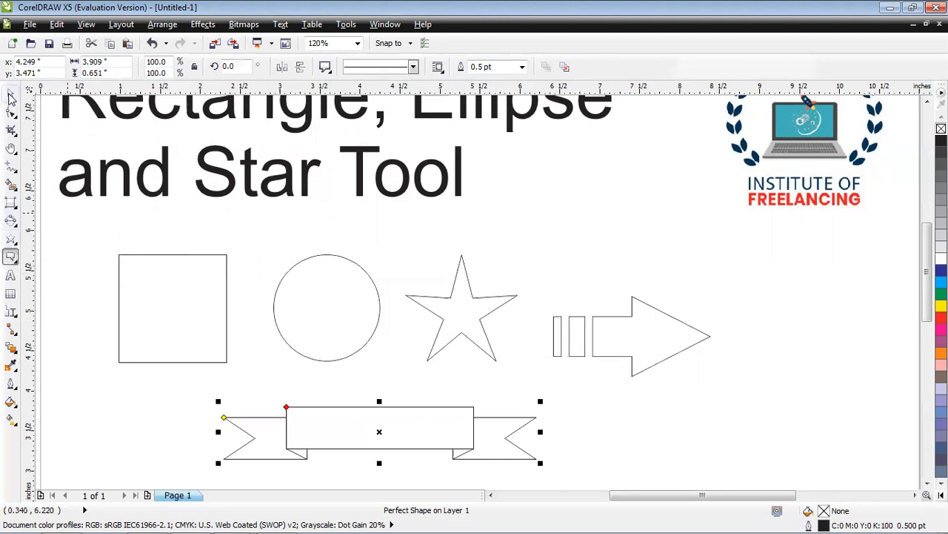
{"action": "left_click", "coordinate": [10, 96]}
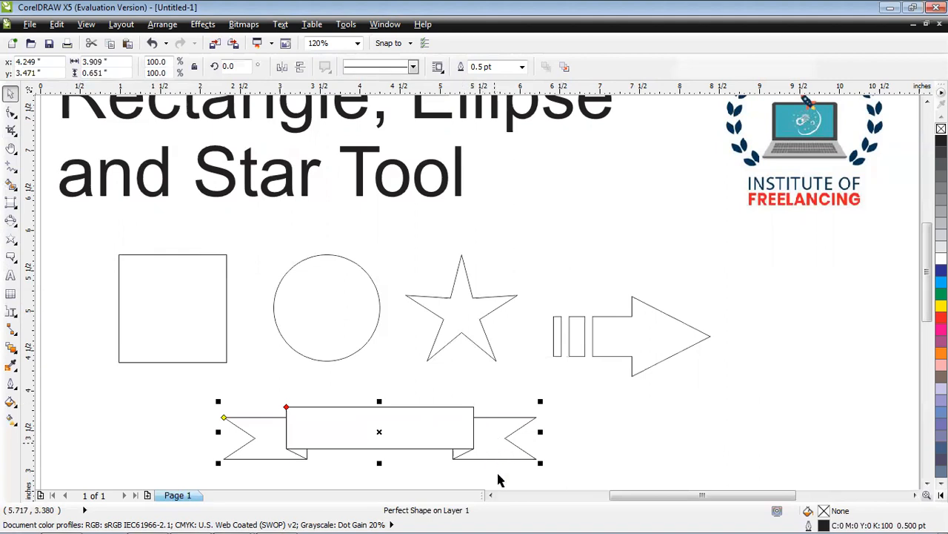
{"action": "left_click", "coordinate": [520, 516]}
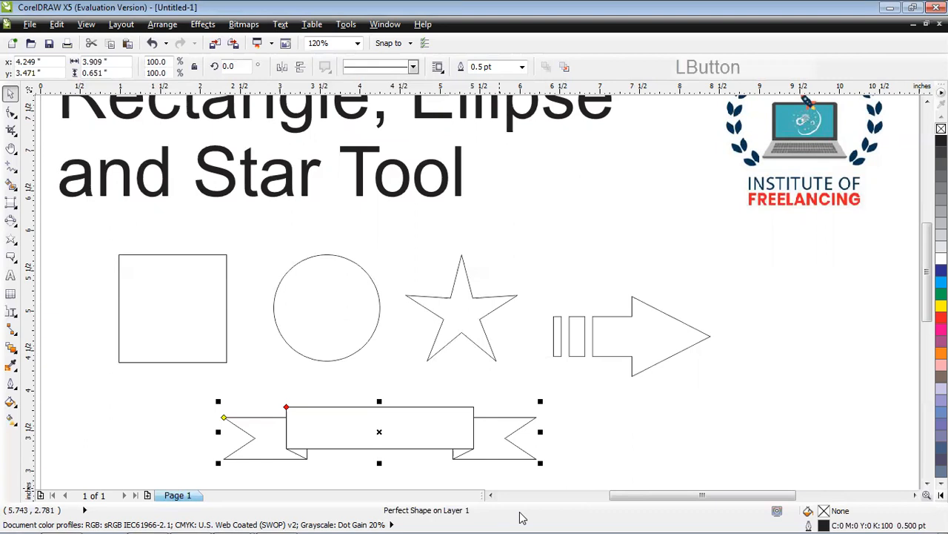